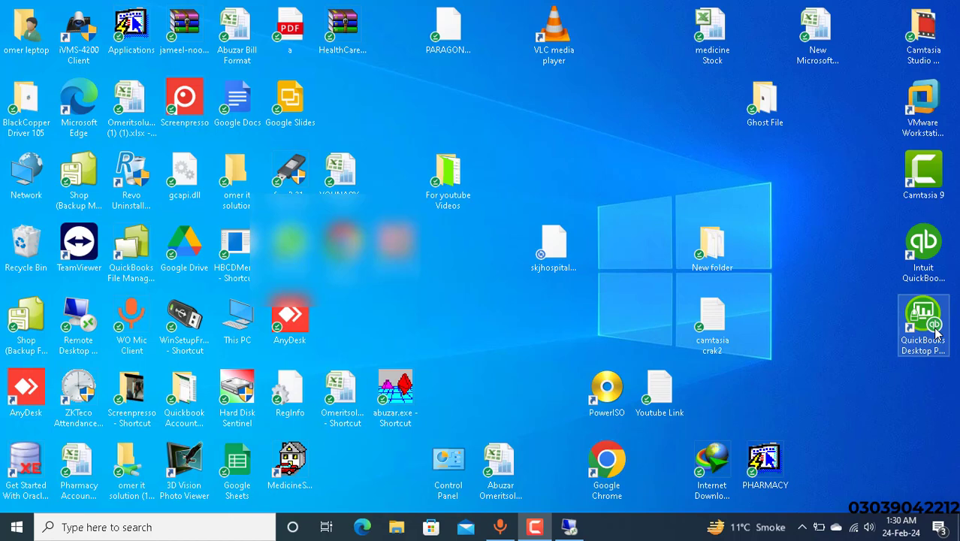
Launch QuickBooks Desktop Point of Sale and close the what's-new and payment-activation banners on the Navigator
double_click(936, 333)
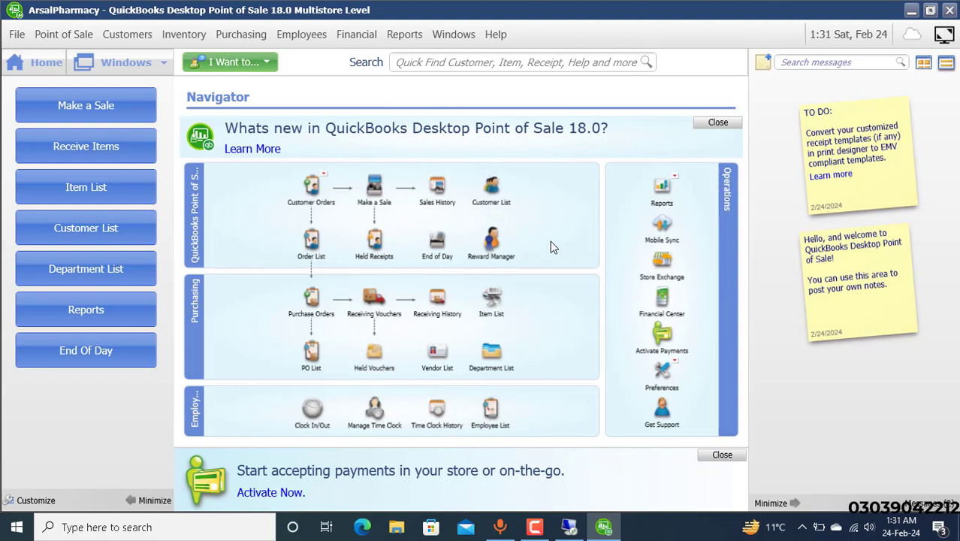
click(719, 124)
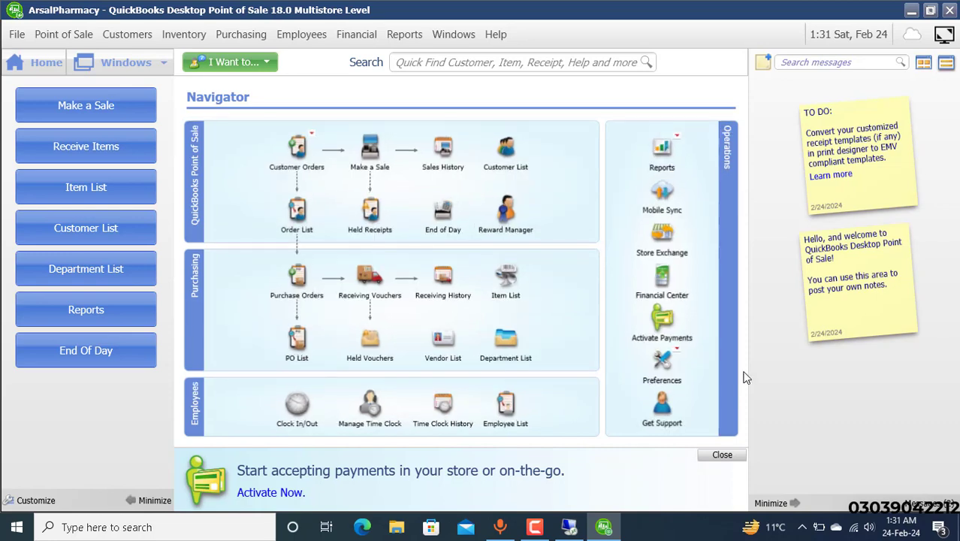
click(719, 460)
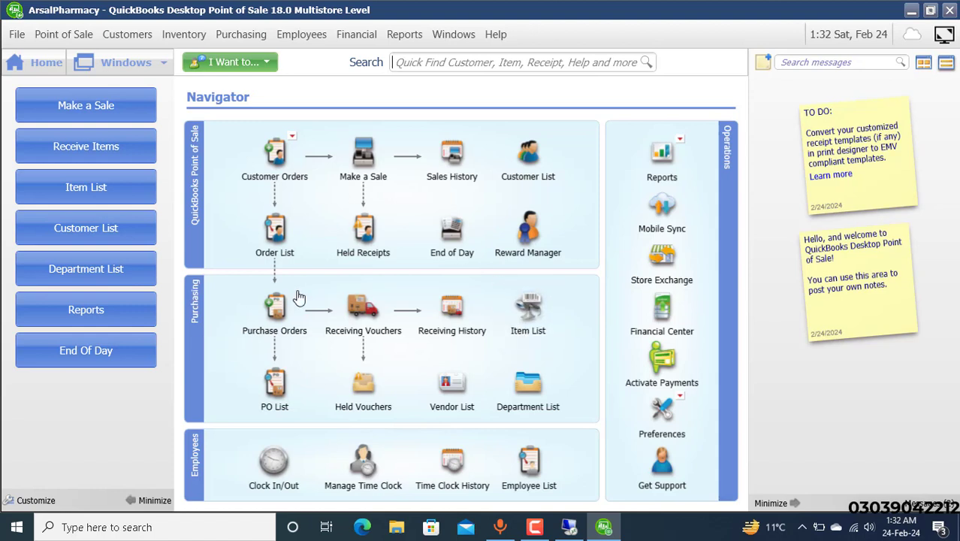
Open the item list with the details hidden and start a new inventory item named Panadol tab
click(537, 319)
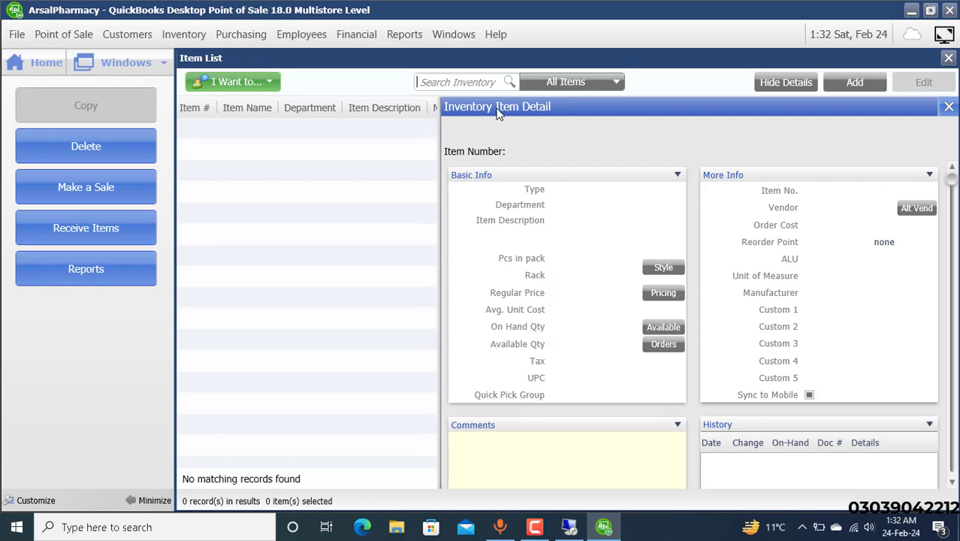
click(799, 84)
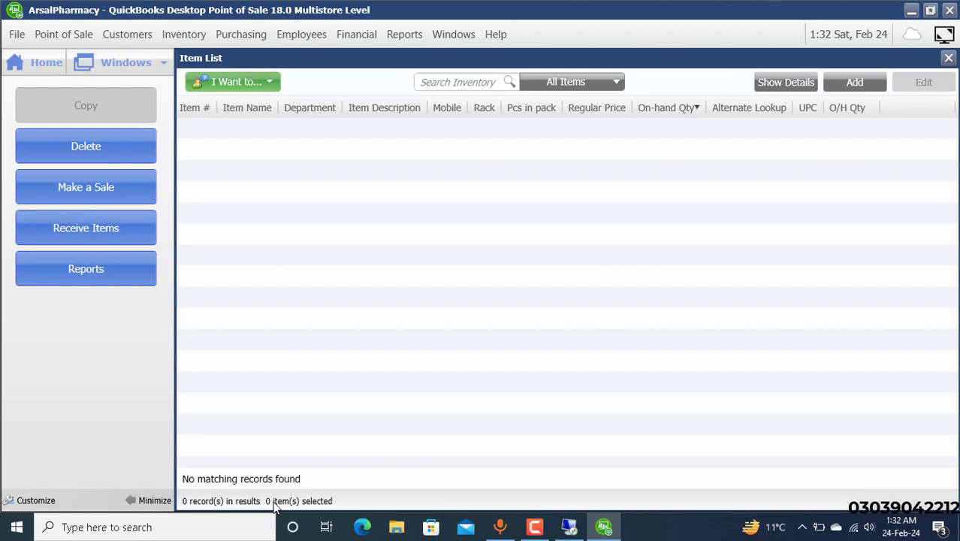
click(853, 89)
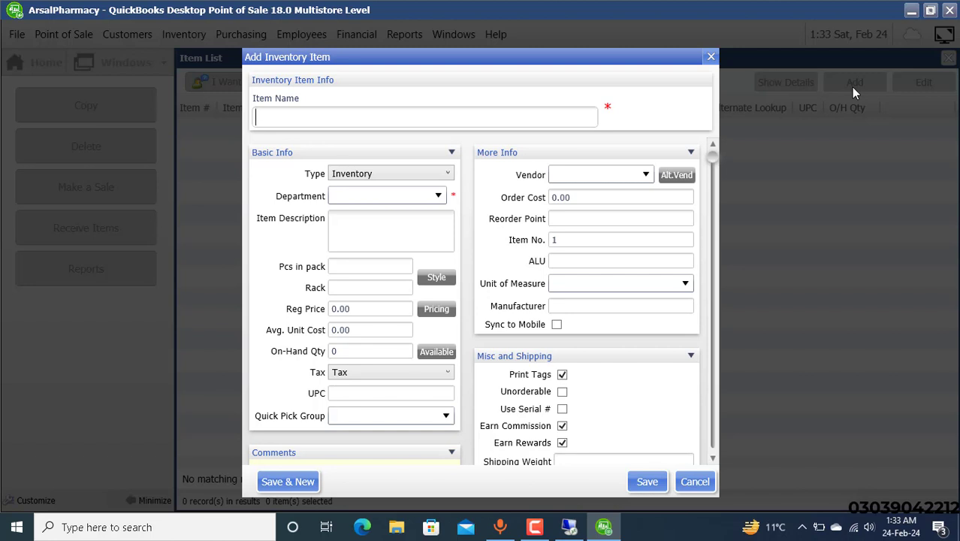
text(Panadol)
text(t)
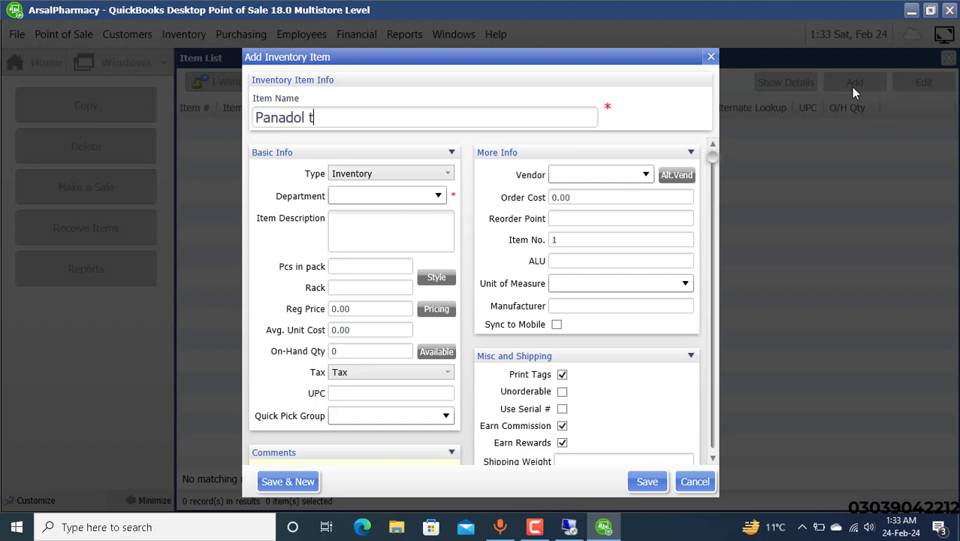
text(ab)
key(Tab)
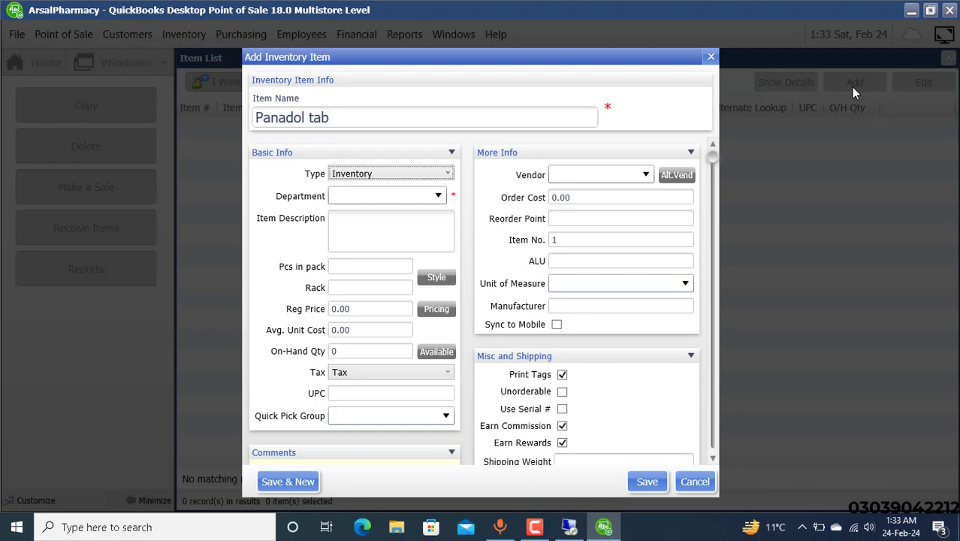
Go through the available item types, from Non-Inventory to Group, and choose Inventory for the item
click(449, 174)
click(449, 173)
click(448, 175)
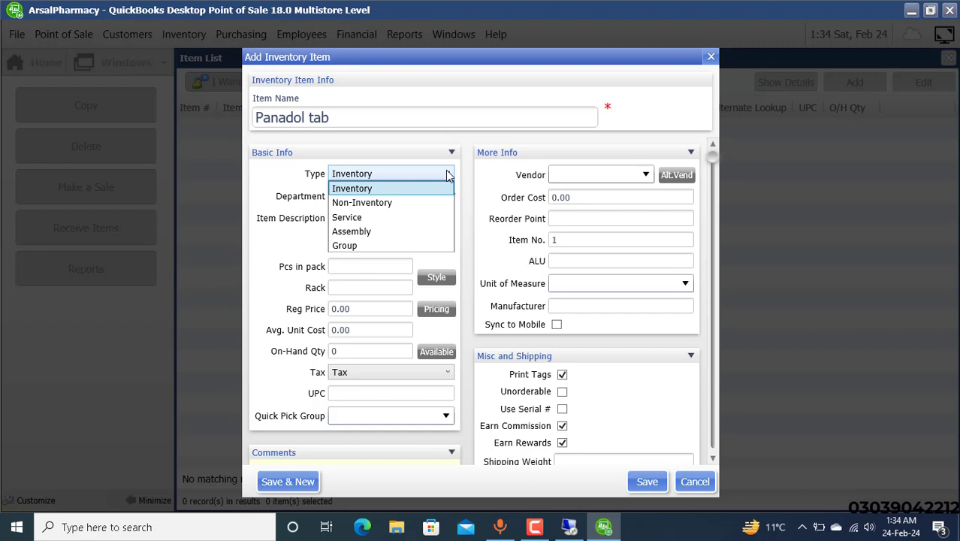
key(Down)
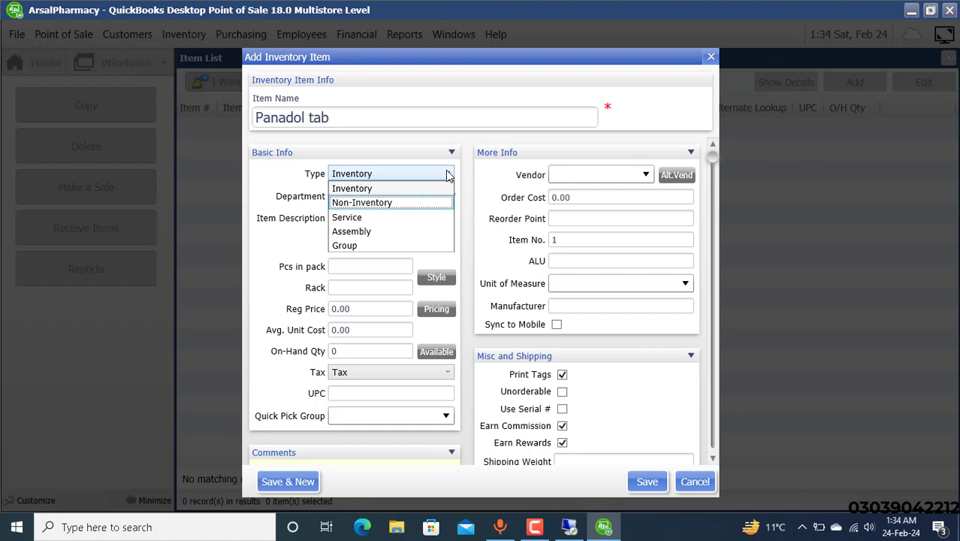
key(Down)
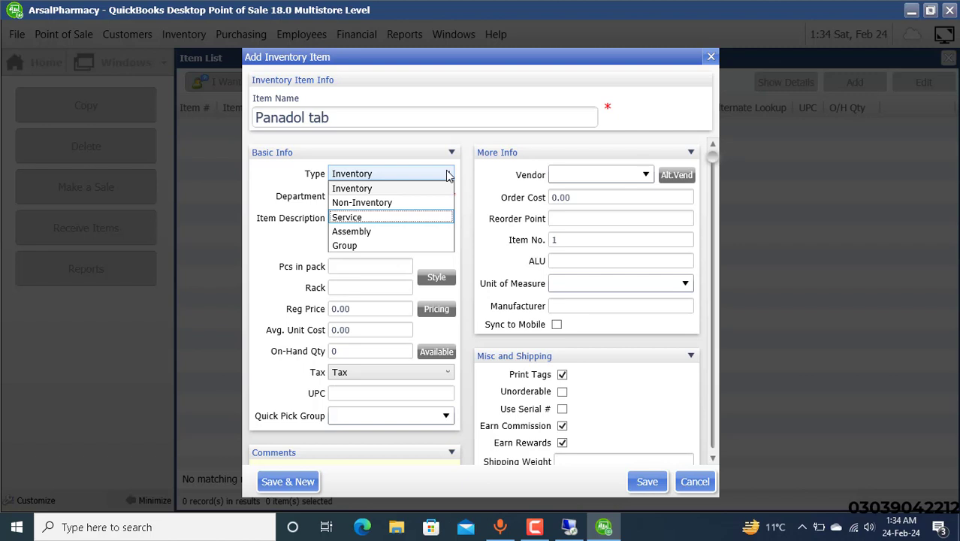
key(Down)
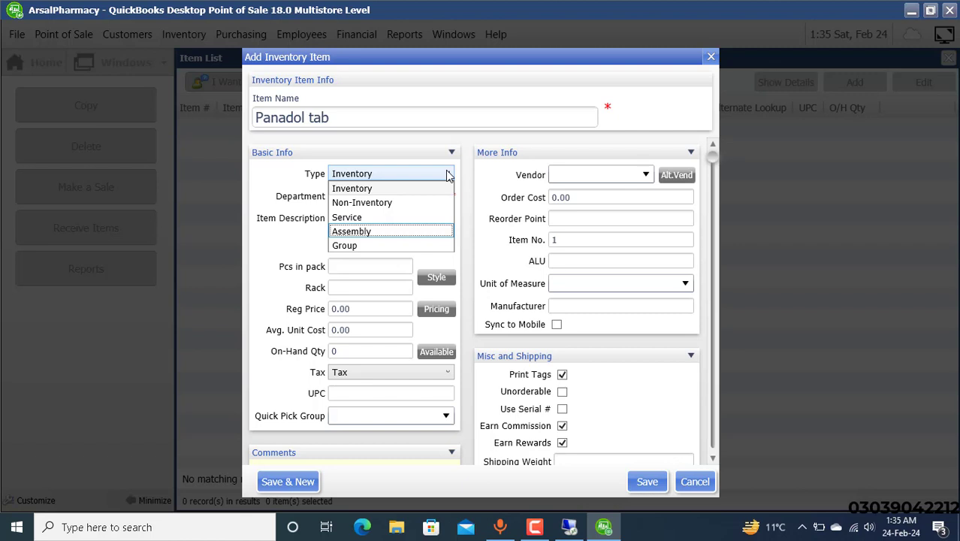
key(Down)
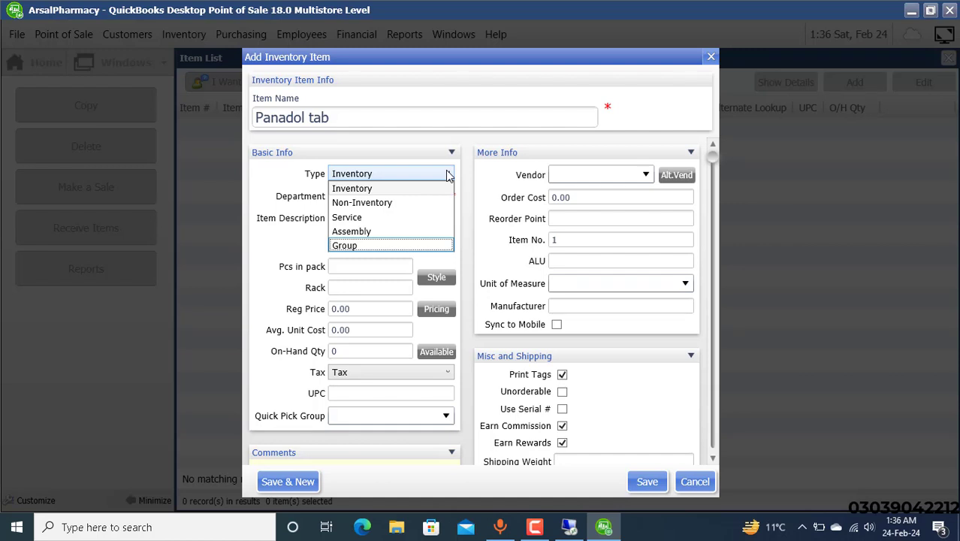
click(380, 188)
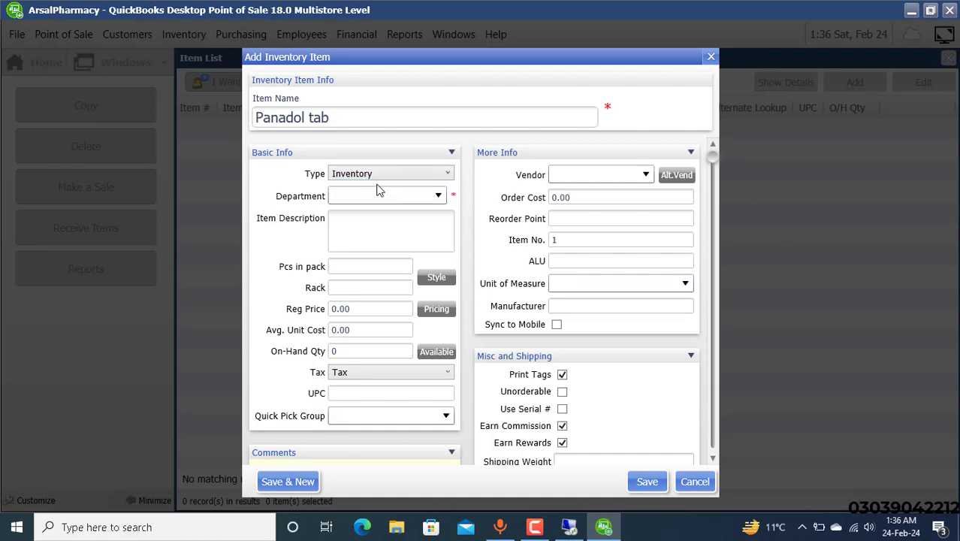
Assign the item to the department Tablets, adding it as a new department
click(379, 190)
text(Tablets)
key(Tab)
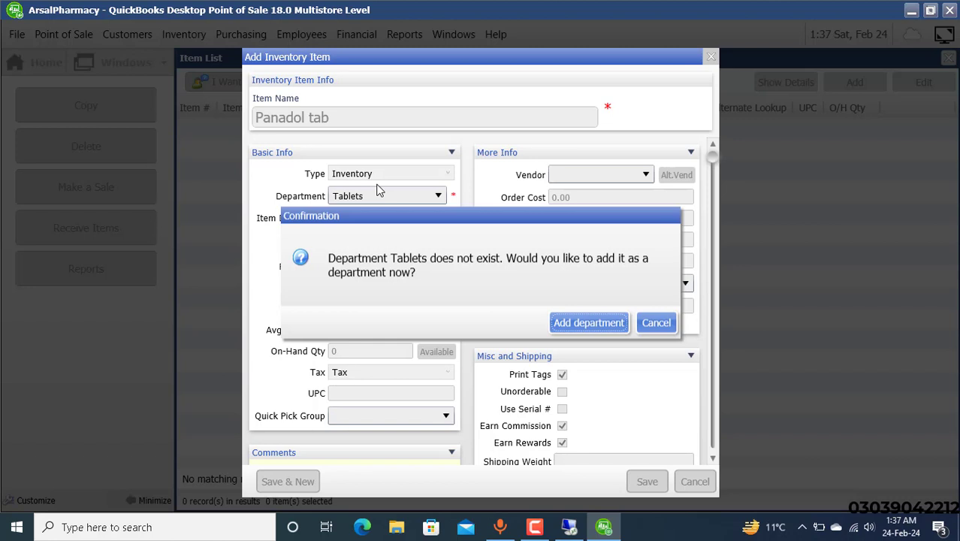
click(576, 325)
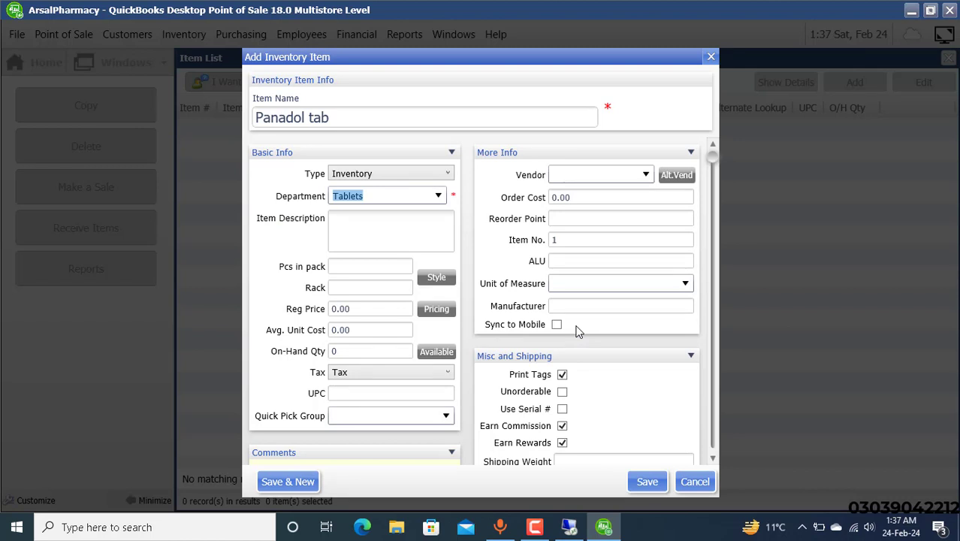
Set the item's pieces in pack to 200 and its rack to 5
key(Tab)
key(Tab)
text(200)
click(332, 288)
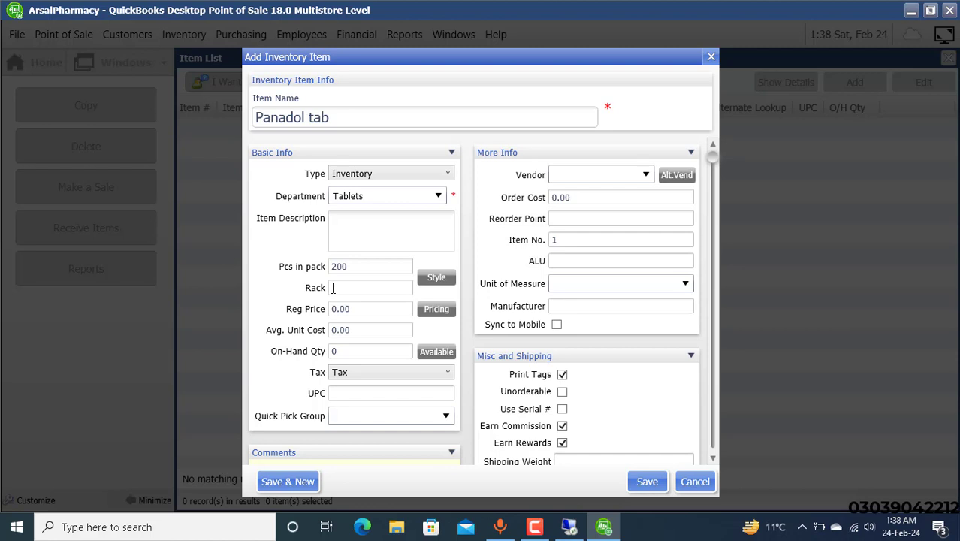
text(5)
Set the item's regular price to 3.00 and its average unit cost to 2.00
key(Tab)
text(3)
key(Tab)
text(2)
key(Tab)
Leave quantity, tax, UPC and quick pick group as they are, enter the vendor's name and add it as a new vendor
key(Tab)
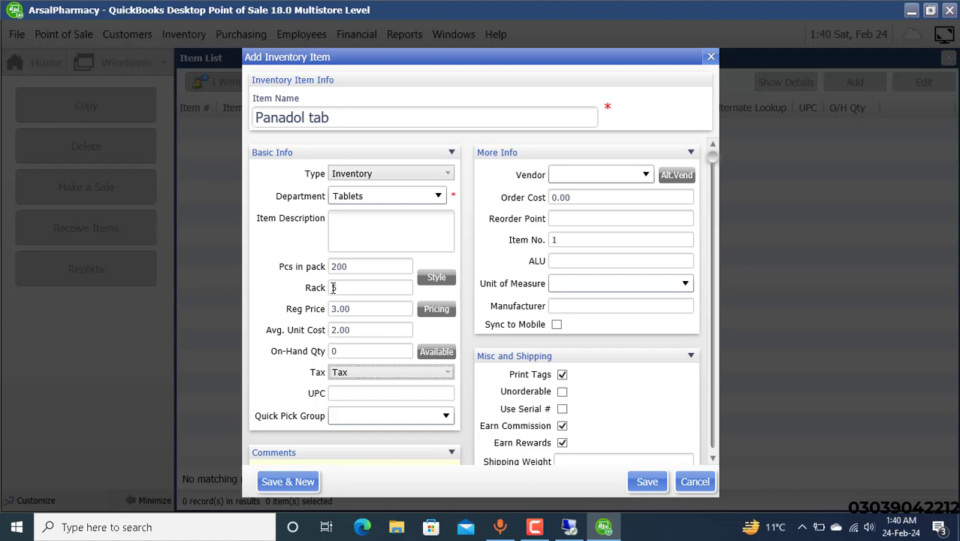
key(Tab)
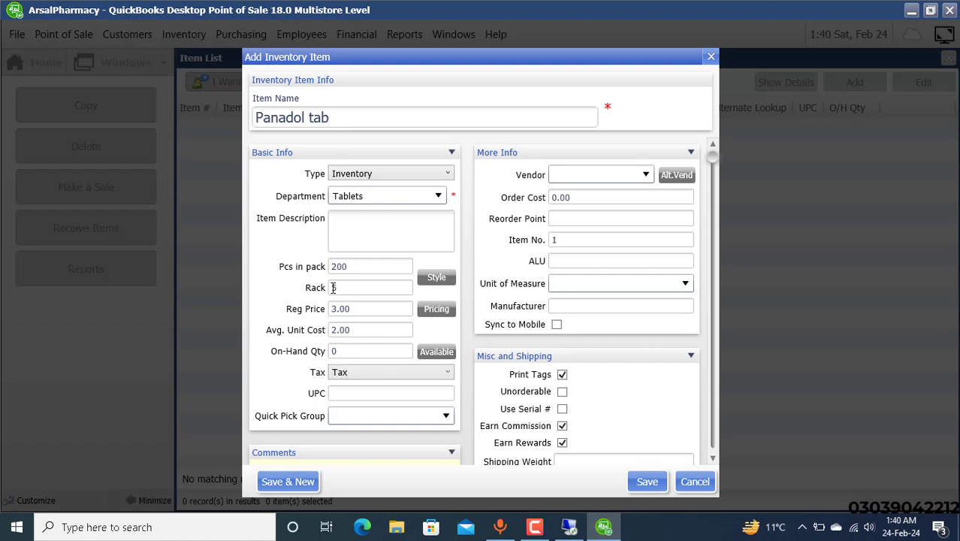
key(Tab)
key(Tab)
text(SAMEEL)
key(Tab)
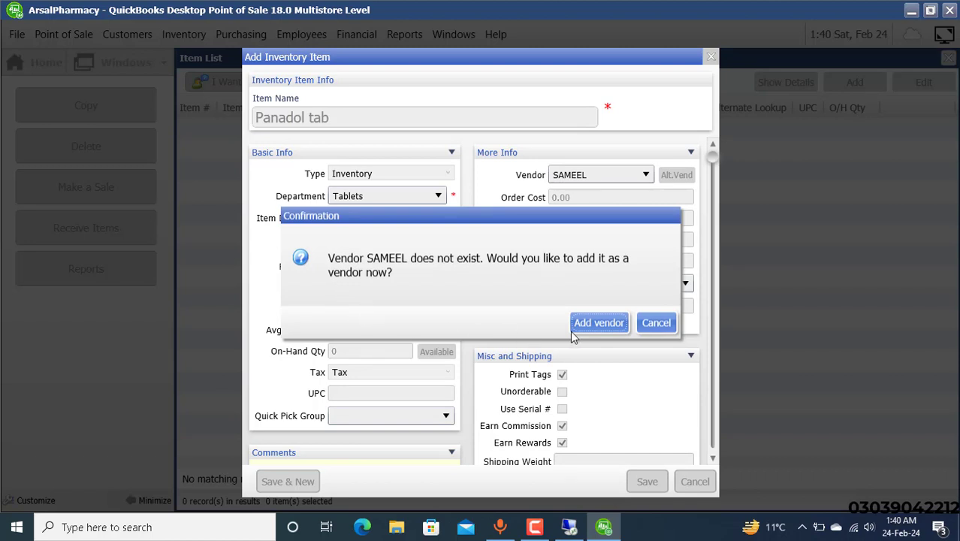
click(599, 323)
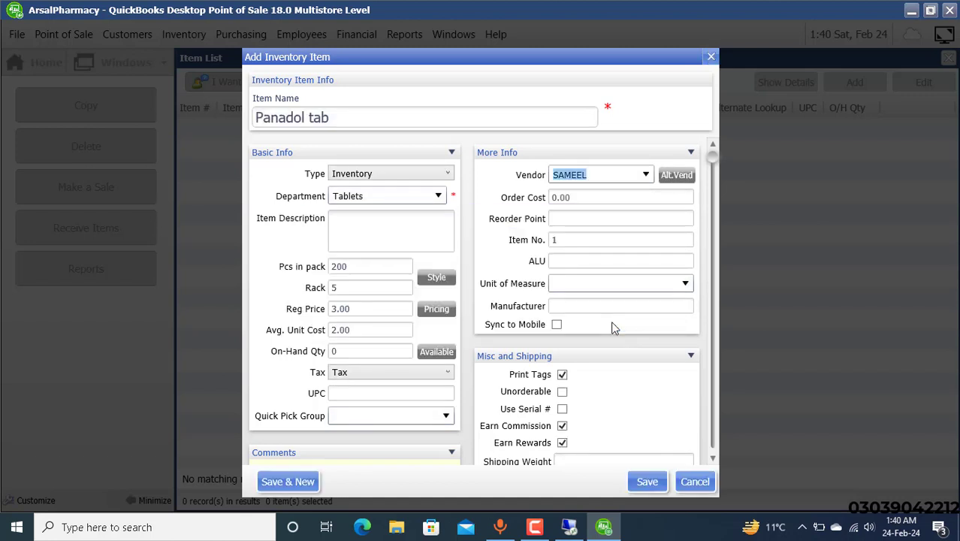
Set the item's manufacturer to GSK, leaving order cost, reorder point, ALU and unit of measure as they are
key(Tab)
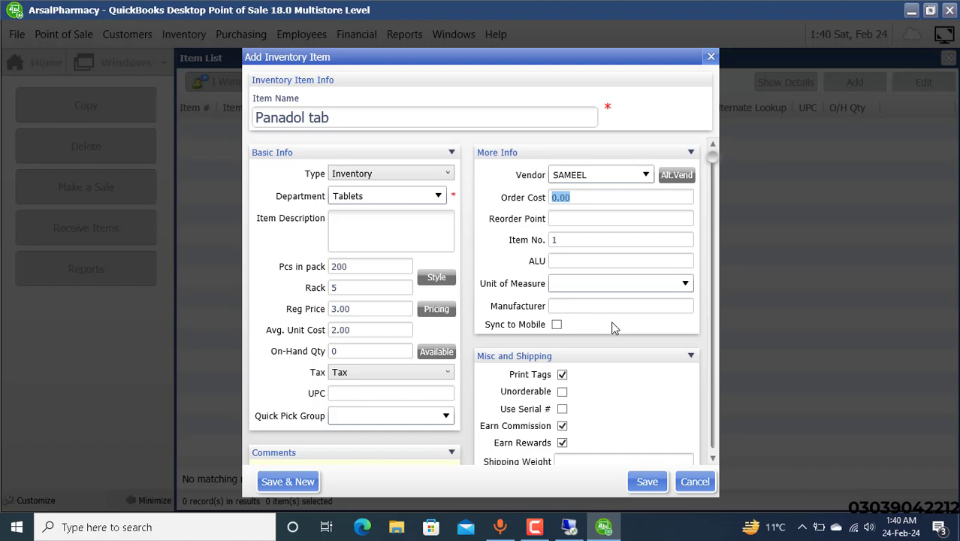
key(Tab)
key(Tab)
key(Tab)
key(Tab)
key(Tab)
text(GSK)
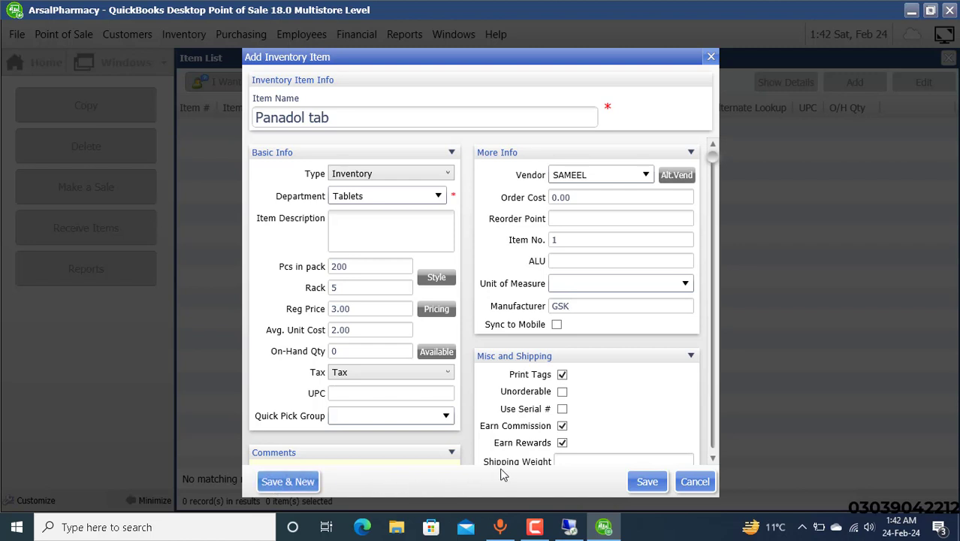
Save the new item, and hide the item details after looking through them
click(646, 481)
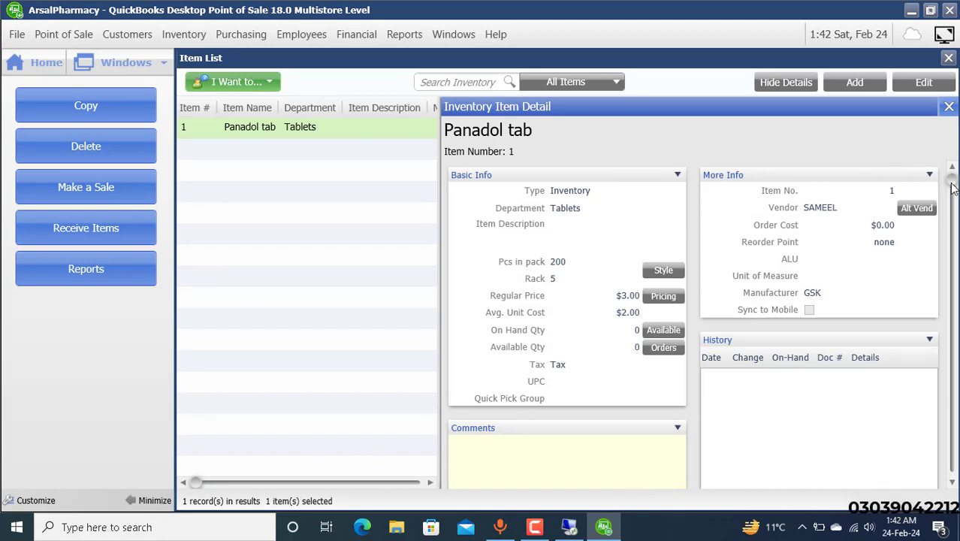
drag(952, 188, 953, 473)
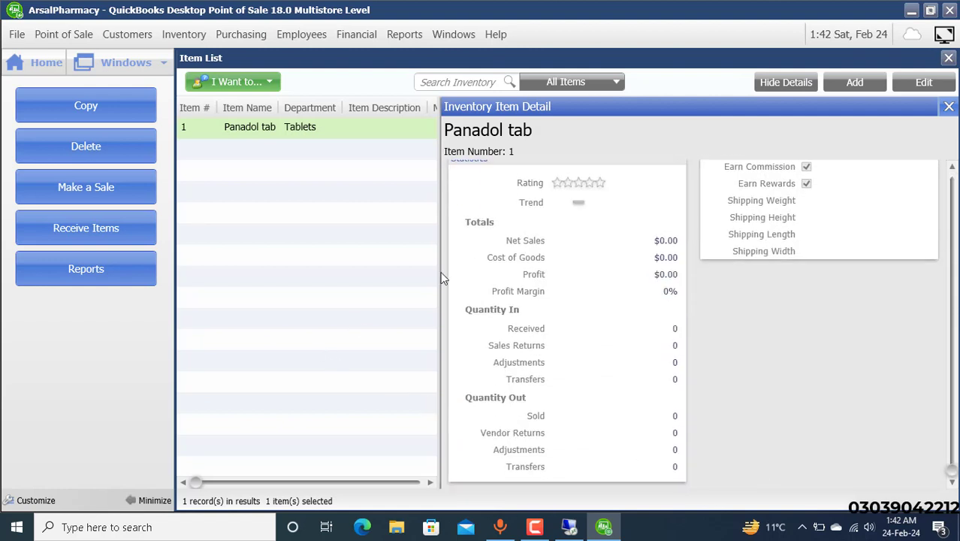
click(770, 87)
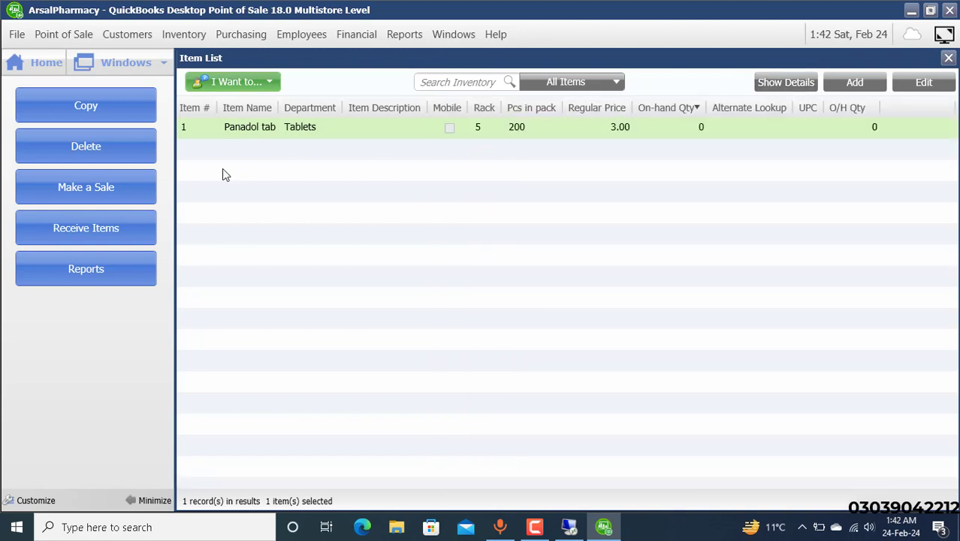